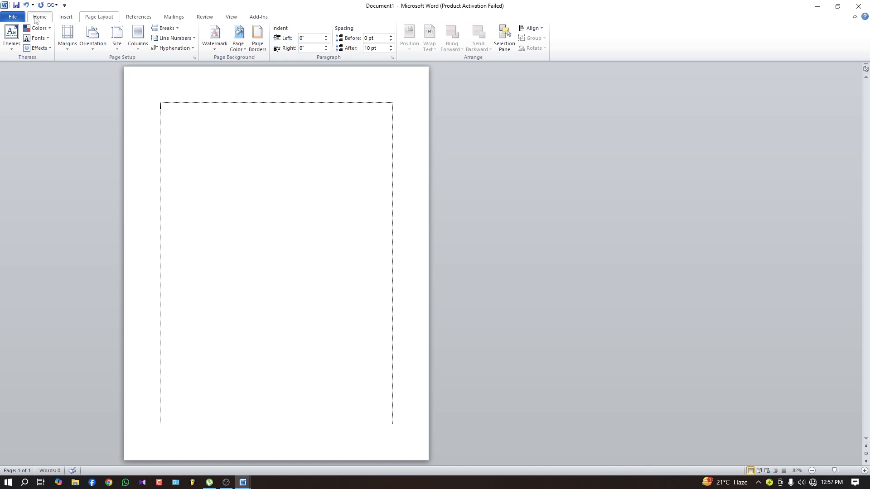
Apply a box page border to the whole document using the 3 pt thick-and-thin double-line style
left_click(40, 17)
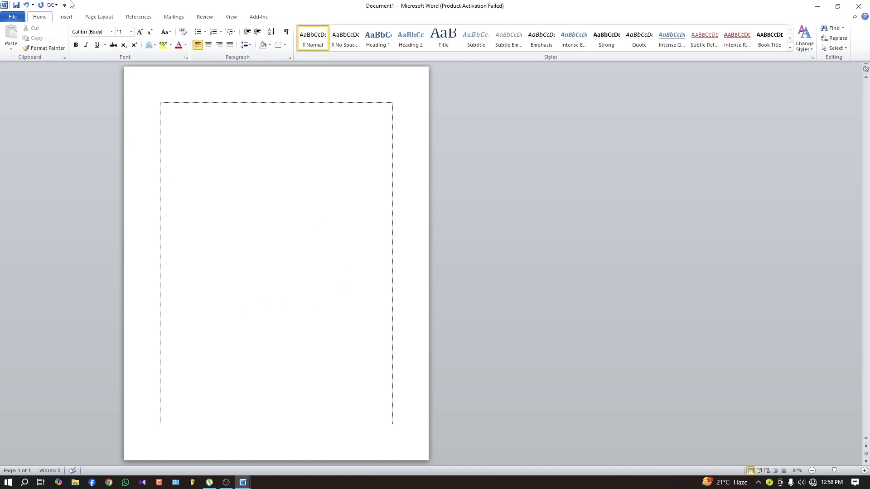
left_click(101, 20)
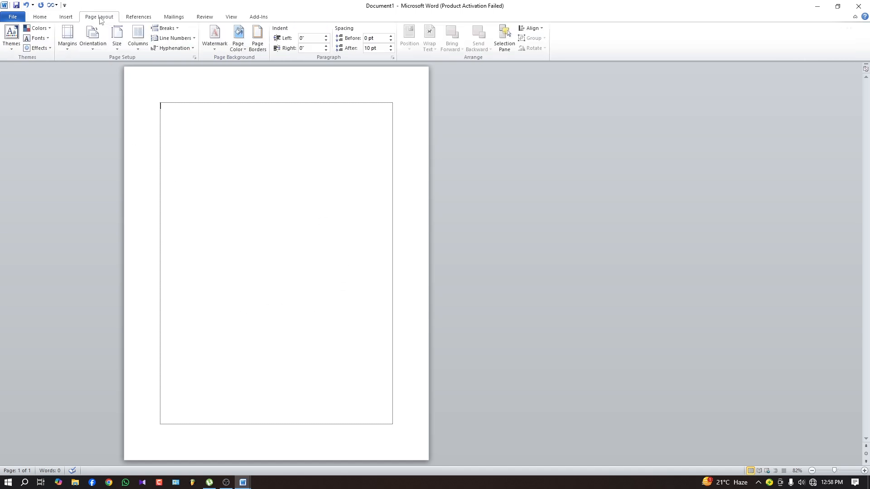
left_click(261, 53)
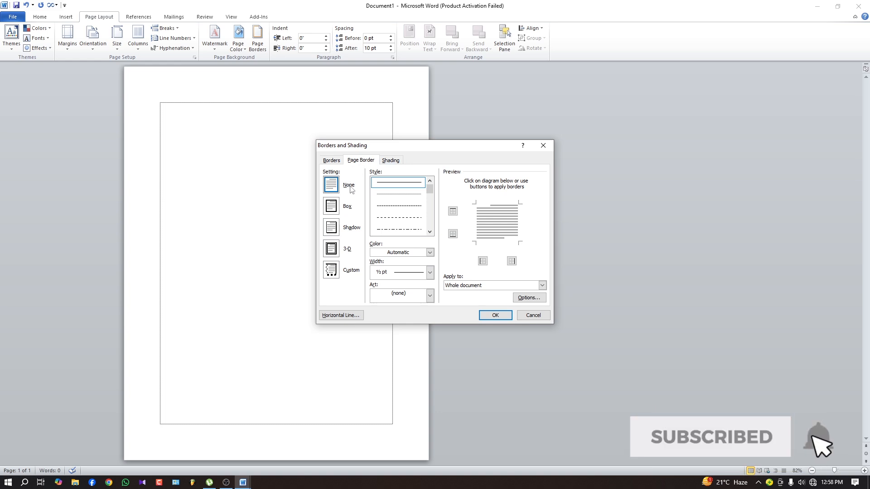
left_click(335, 209)
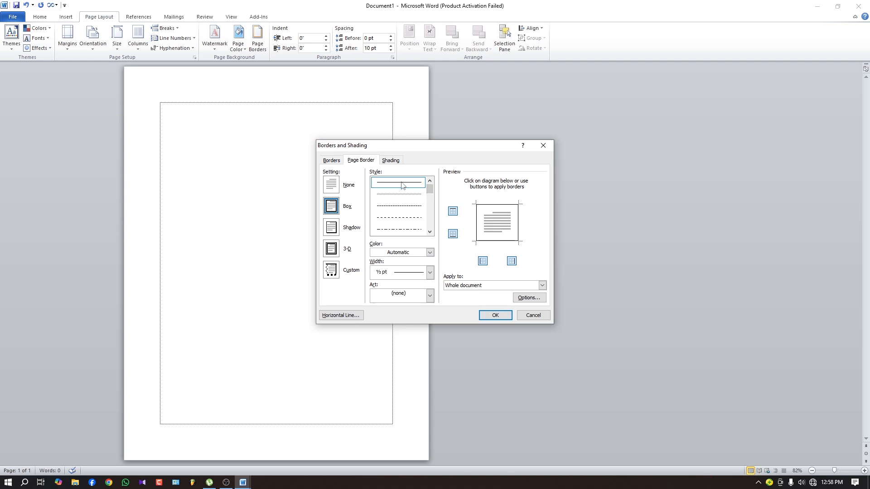
left_click_drag(431, 189, 431, 203)
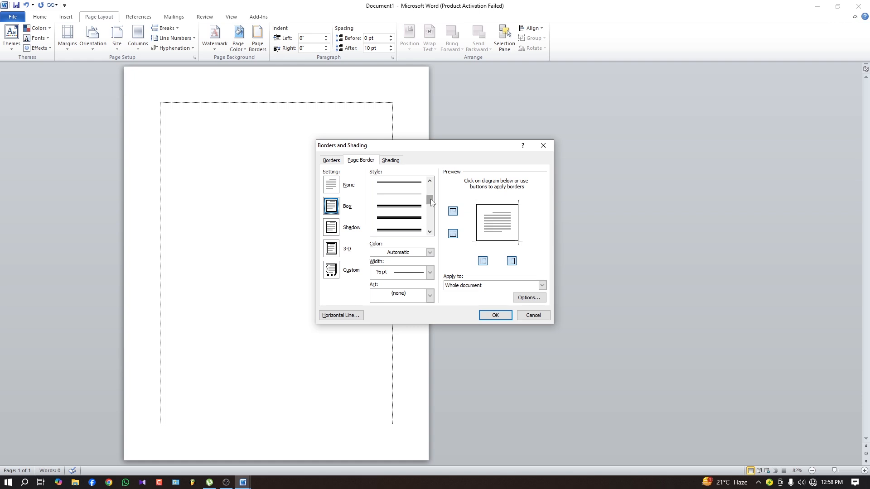
left_click(389, 209)
left_click(399, 235)
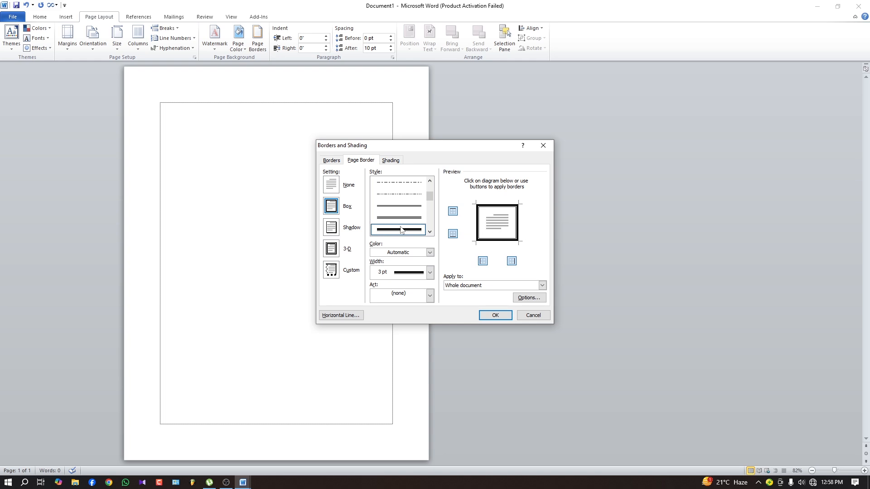
left_click(495, 316)
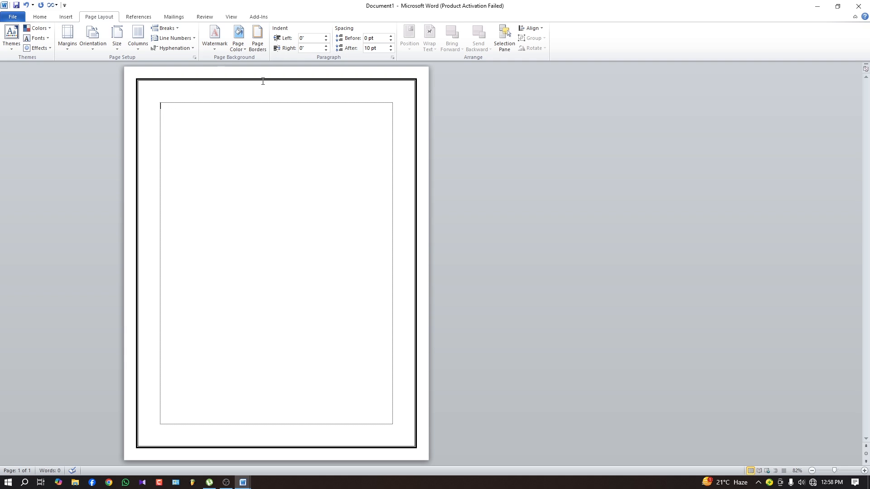
Set the page border's line width to 6 pt and apply it to the document
left_click(258, 49)
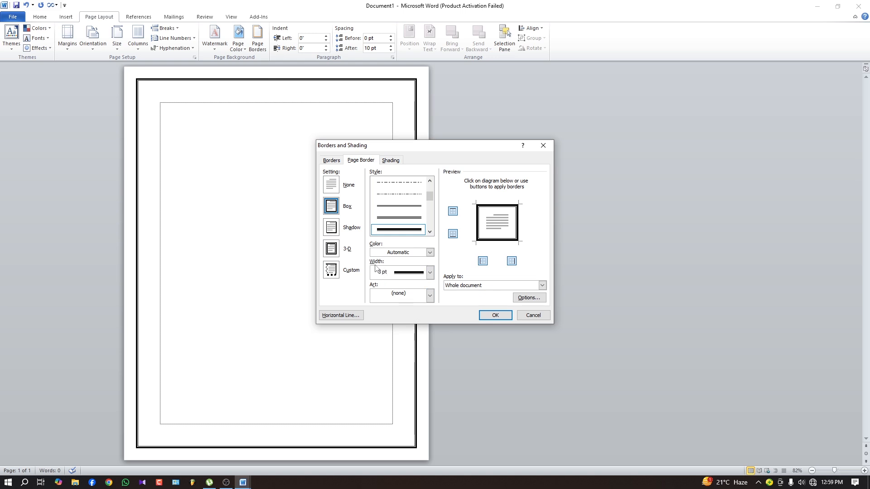
left_click(430, 274)
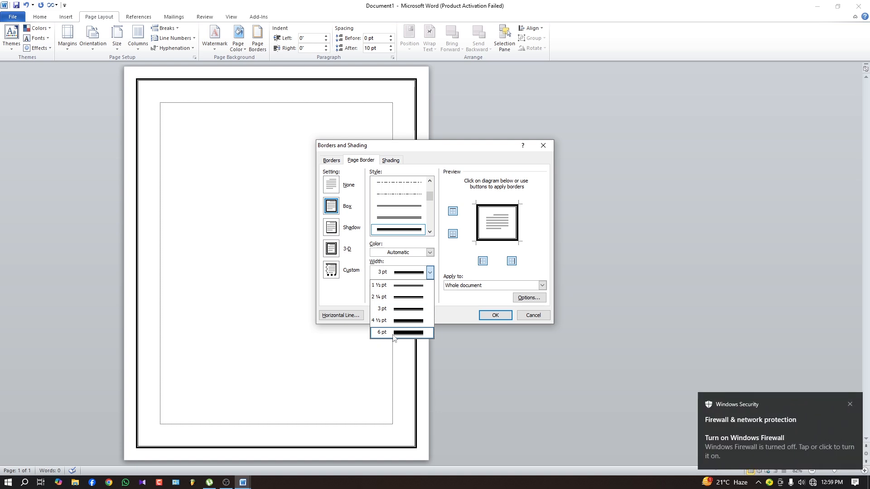
scroll(399, 335, "up", 1)
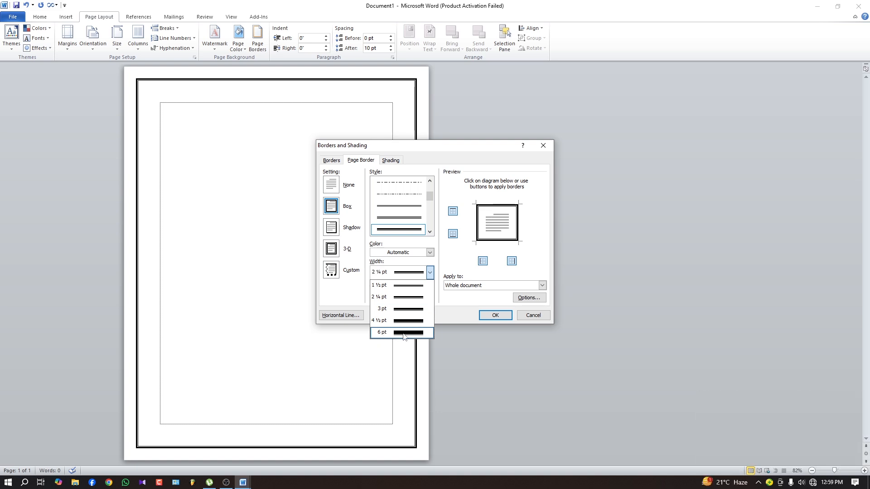
left_click(403, 336)
left_click(495, 317)
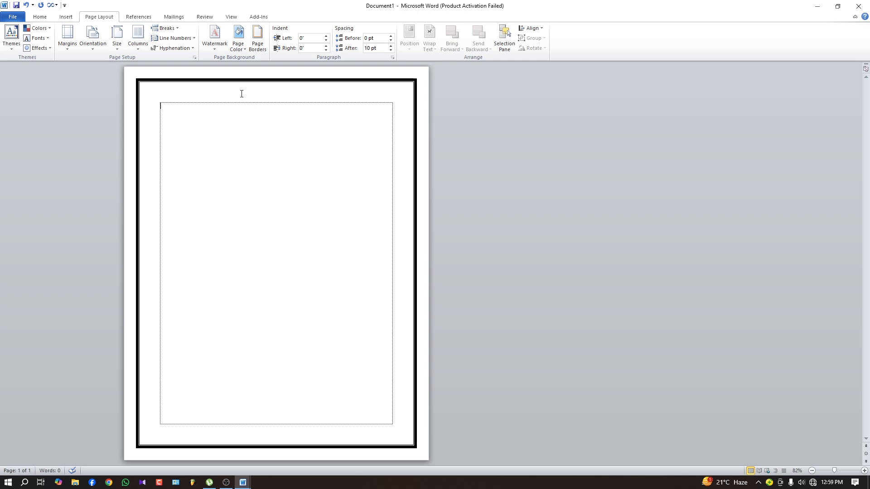
Change the page border's line style to the double wavy line and apply it
left_click(259, 45)
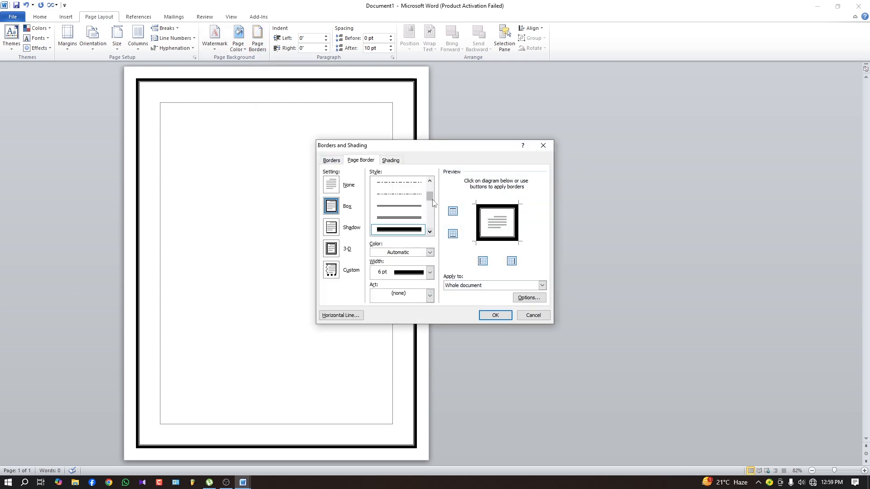
left_click_drag(431, 200, 438, 224)
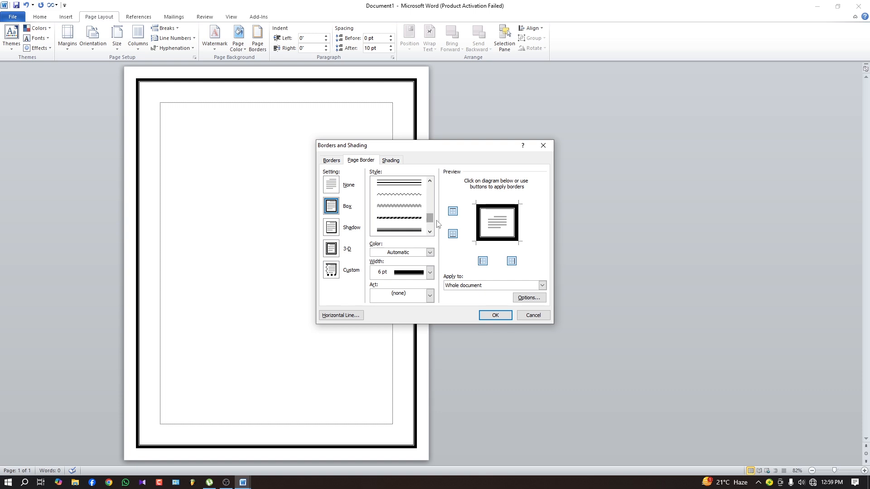
left_click(389, 209)
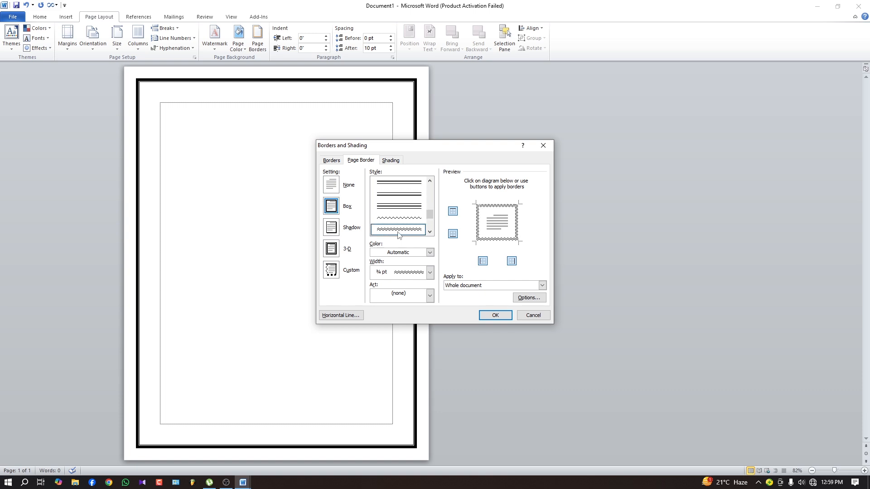
left_click(495, 317)
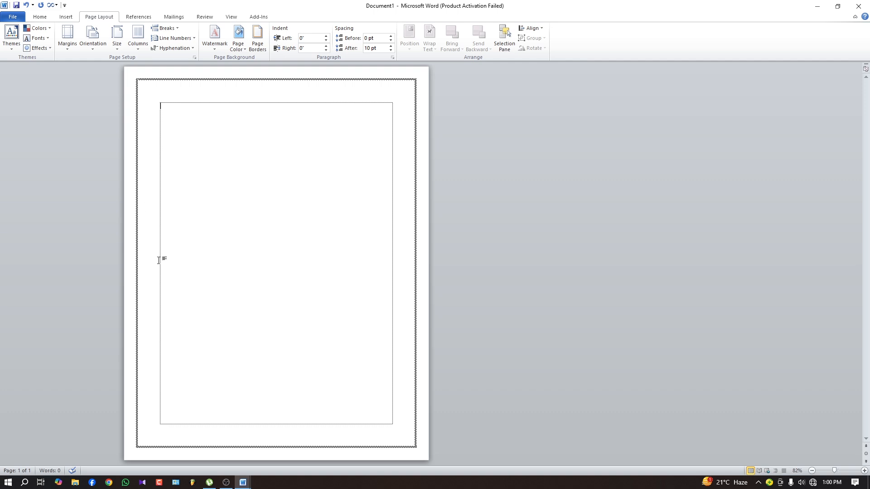
Replace the line border with the art page border of orange and teal blocks with black corners
left_click(257, 44)
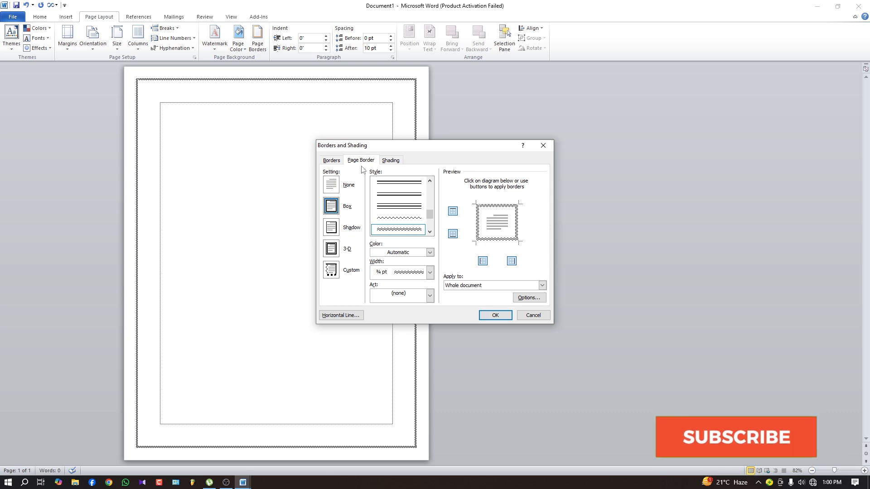
left_click(430, 295)
mouse_move(431, 312)
left_mouse_down()
mouse_move(432, 350)
mouse_move(433, 325)
left_mouse_up()
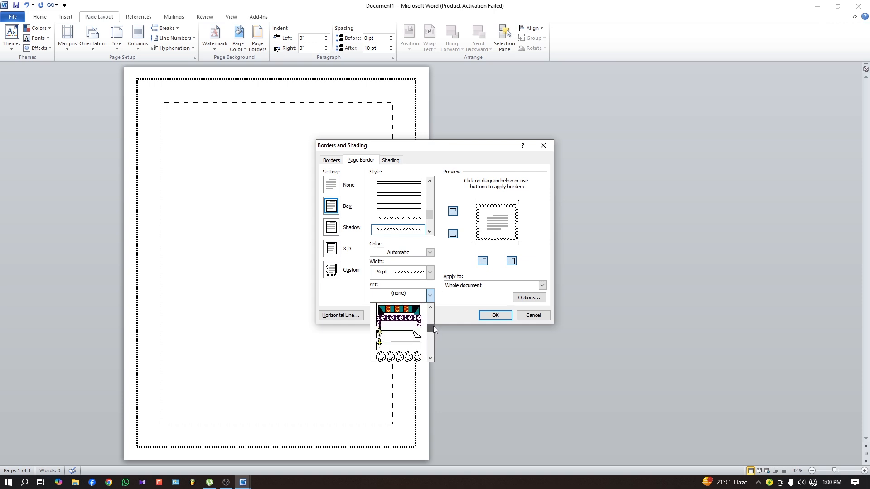
left_click(394, 310)
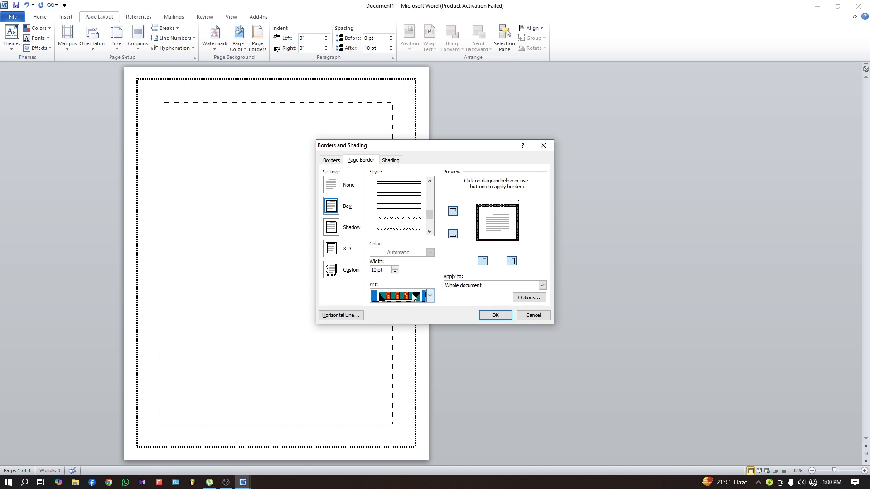
left_click(496, 316)
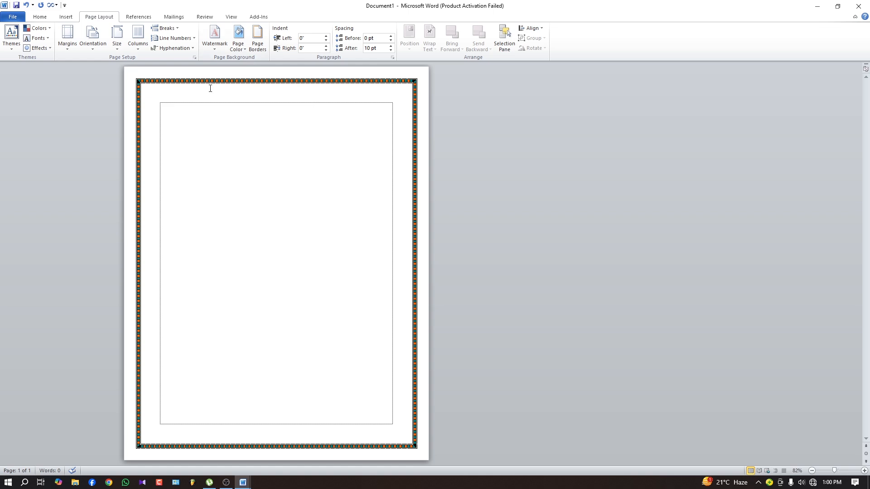
Set the art page border's width to 24 pt and apply it
left_click(258, 45)
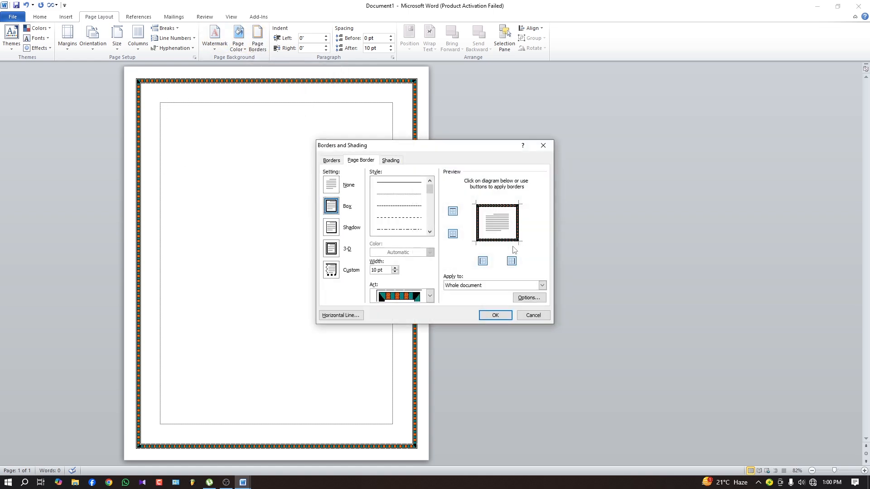
left_click(394, 272)
left_click(395, 268)
left_click(395, 268)
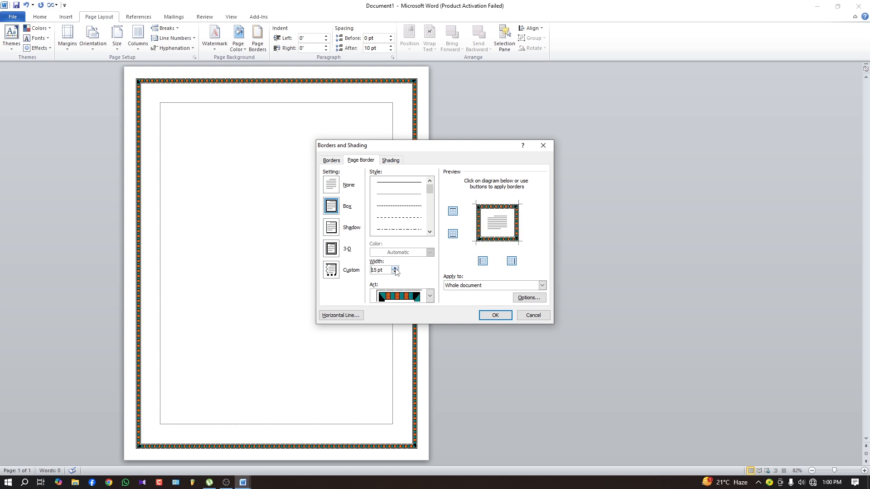
left_click(395, 267)
left_click(394, 268)
left_click(394, 268)
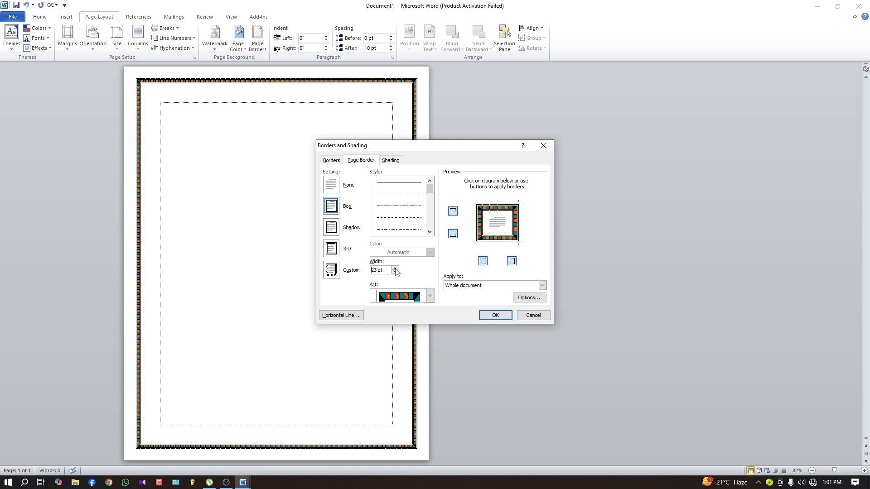
left_click(395, 268)
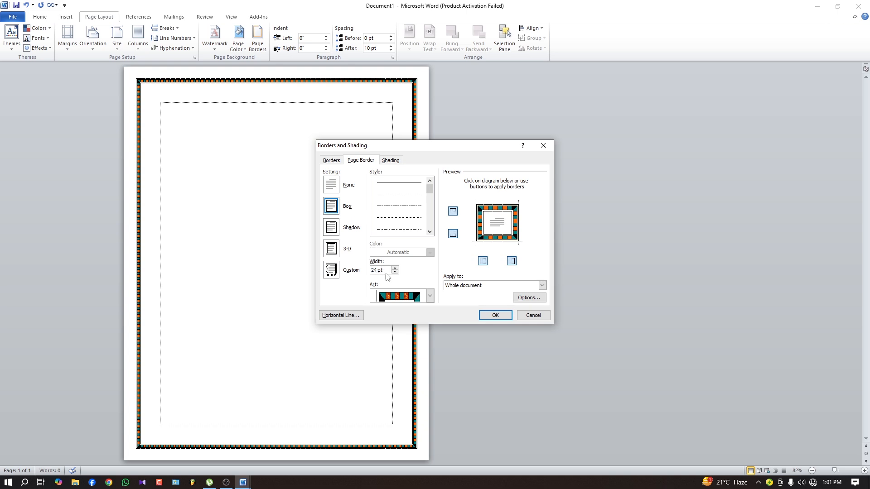
left_click(494, 316)
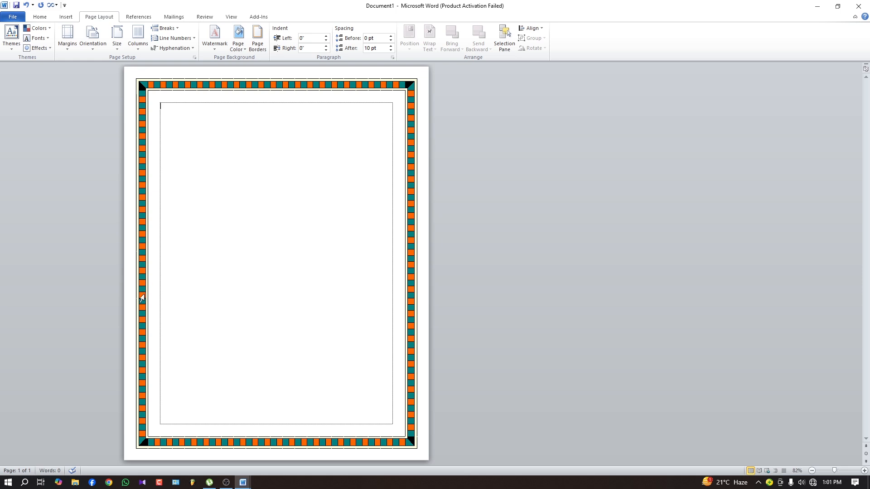
Remove the bottom edge of the art page border and apply the change
left_click(259, 48)
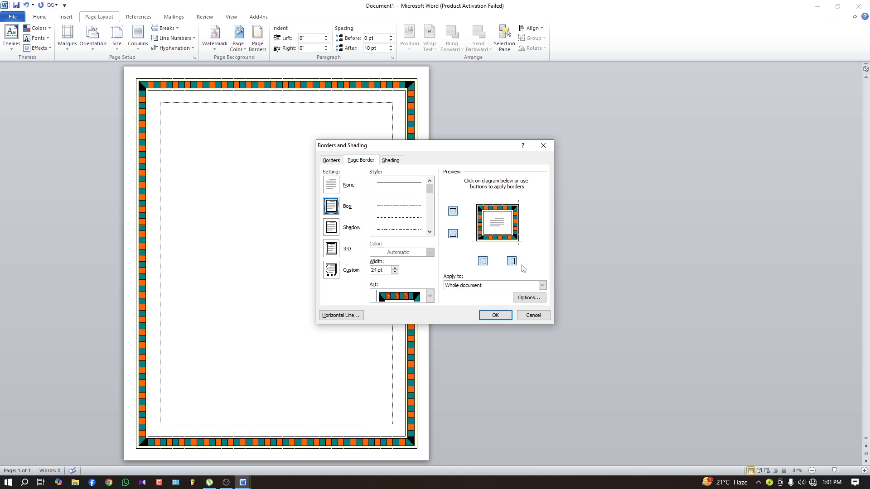
left_click(453, 235)
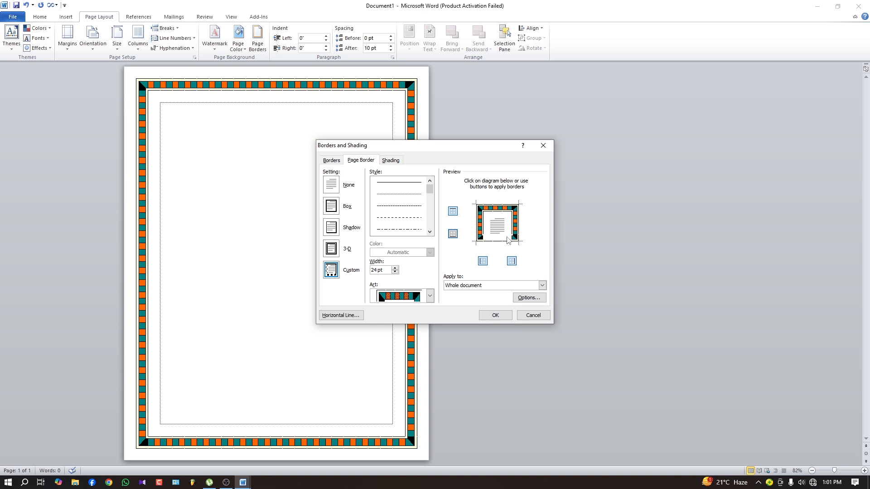
left_click(497, 315)
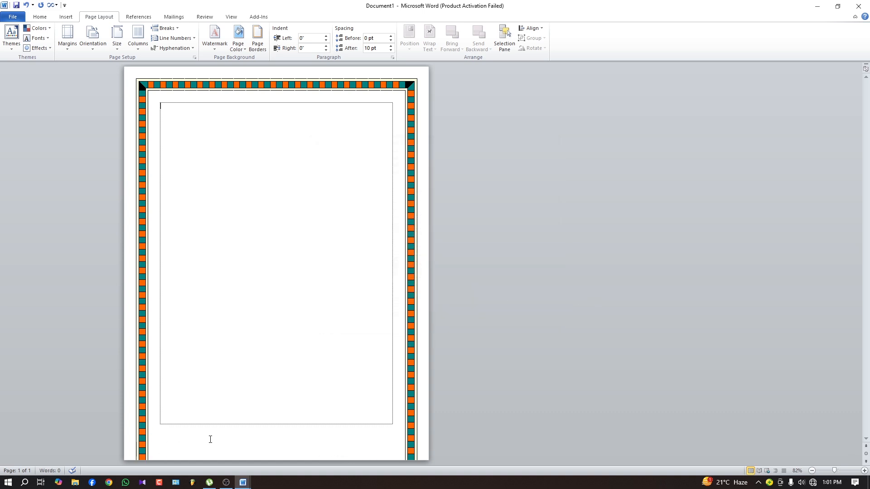
Restore the bottom edge of the art page border, remove its right edge, and apply the change
left_click(257, 41)
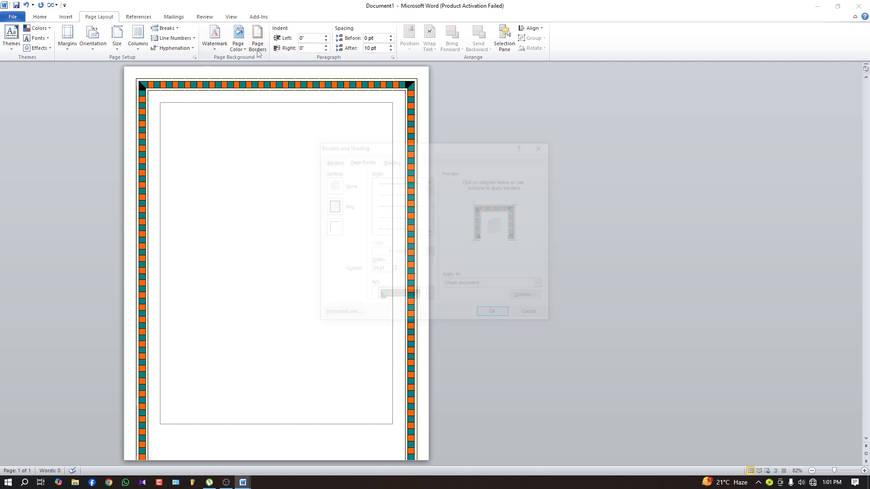
left_click(453, 234)
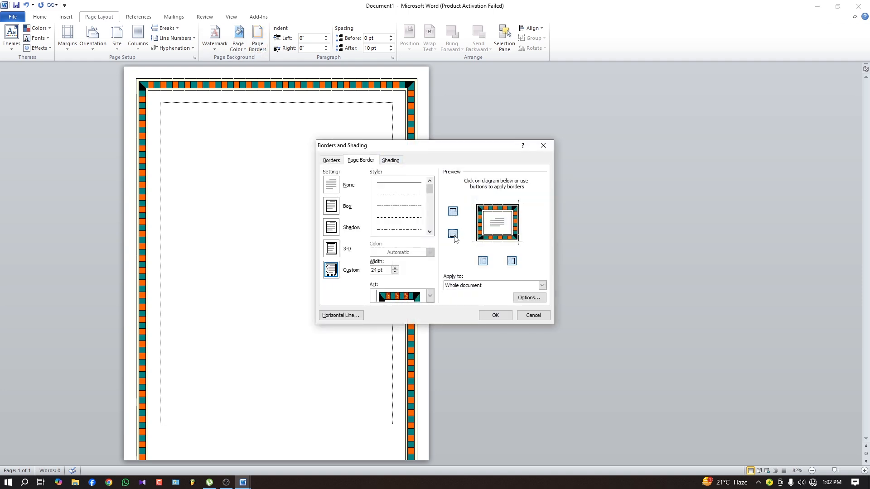
left_click(453, 235)
left_click(454, 235)
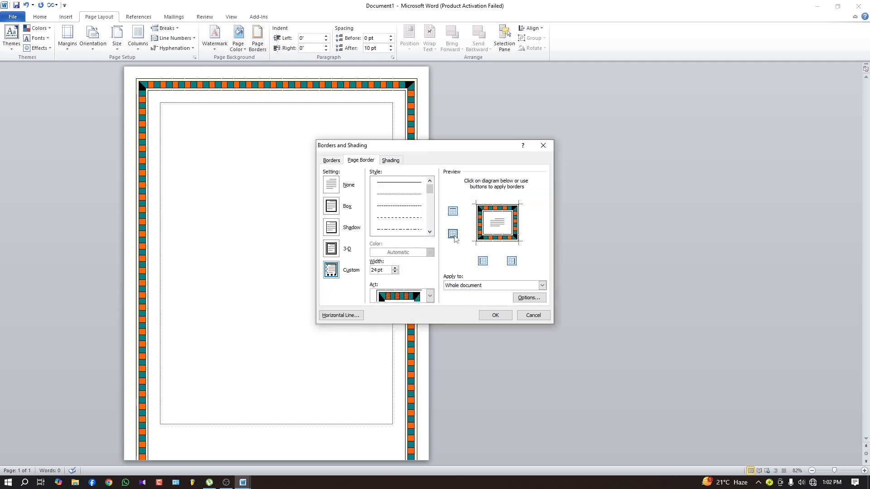
left_click(511, 262)
left_click(498, 316)
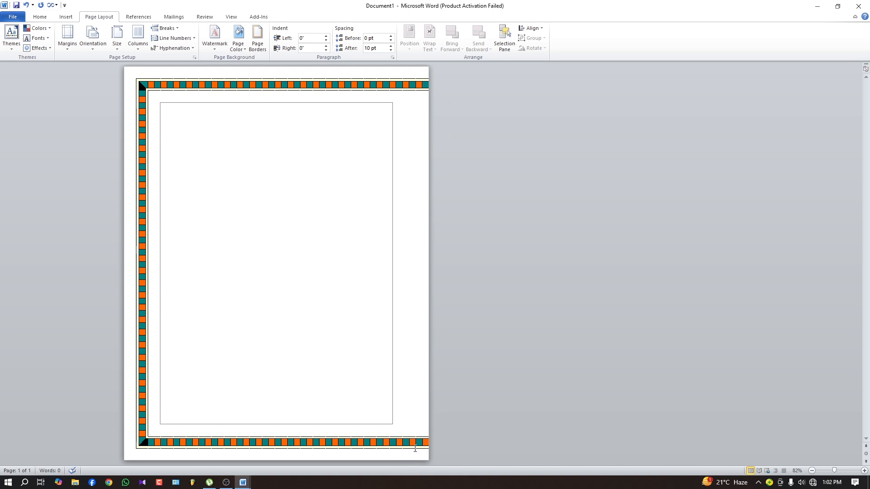
Remove the entire page border from the whole document with the None setting
left_click(257, 38)
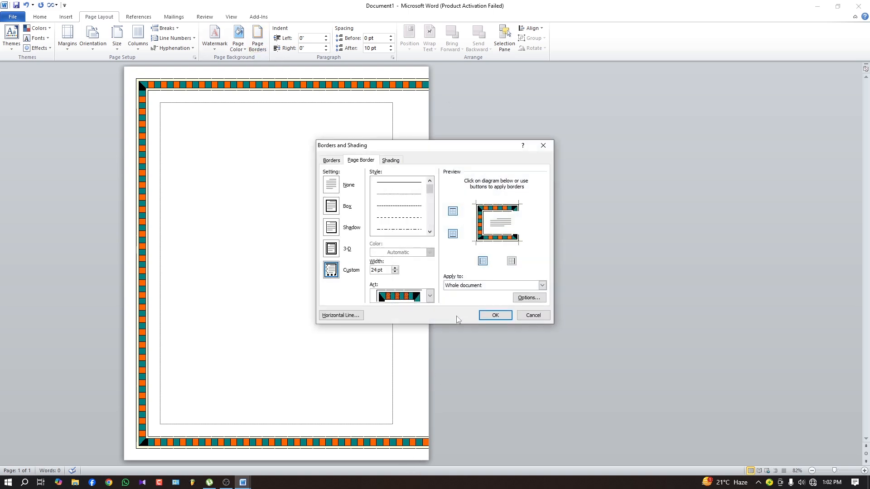
left_click(511, 261)
left_click(429, 297)
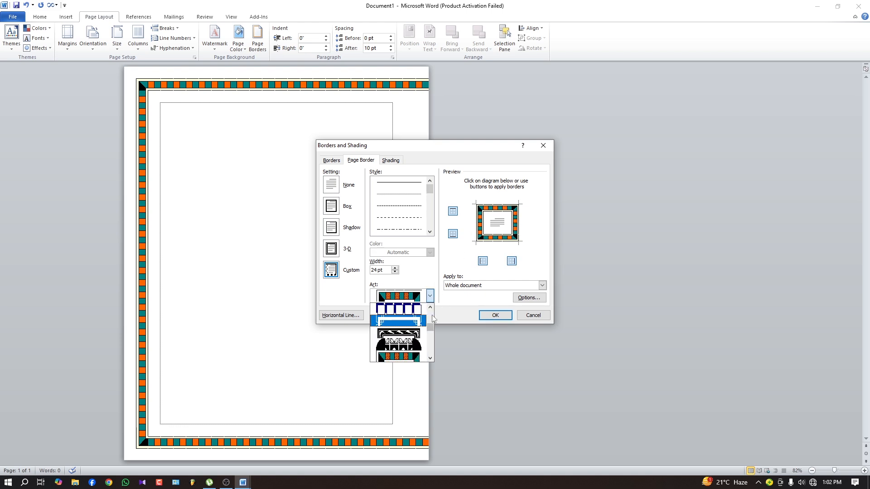
mouse_move(431, 327)
left_mouse_down()
mouse_move(431, 352)
mouse_move(431, 313)
left_mouse_up()
left_click(331, 206)
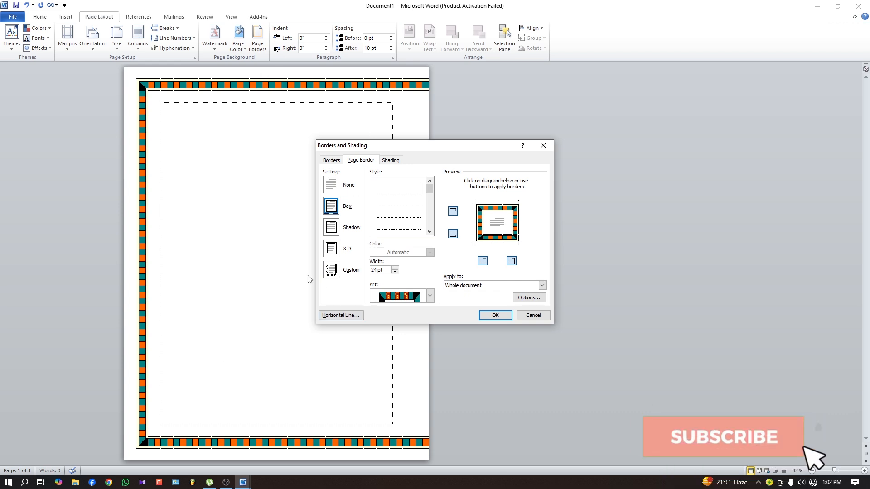
left_click(330, 185)
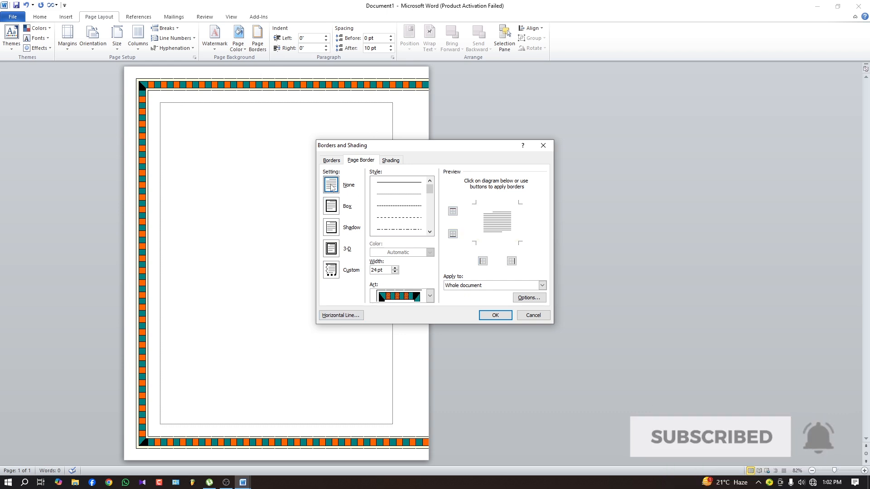
left_click(500, 315)
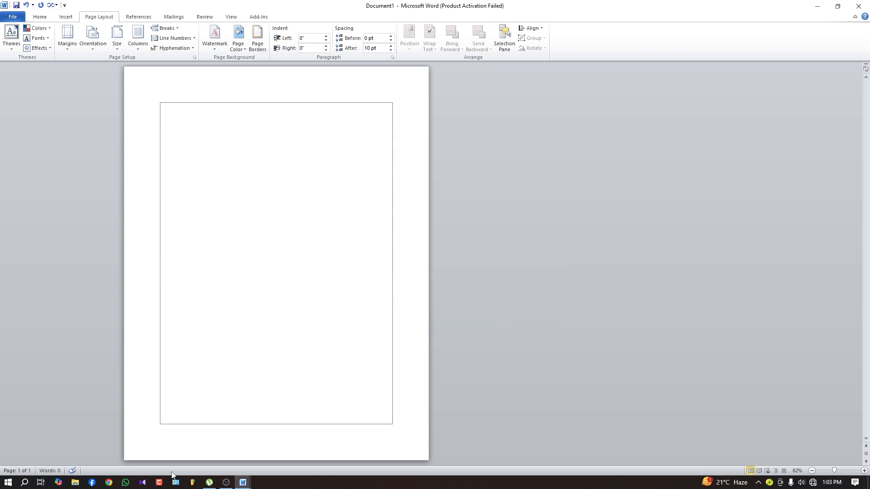